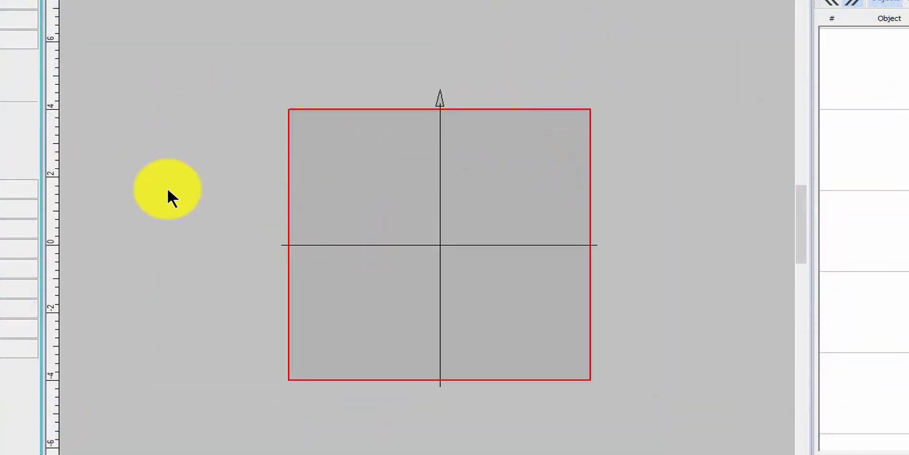
# Step: Open Embroidery Settings to the Machine & Hoop tab, showing machine MCD and hoop Quilt
pyautogui.click(559, 3)
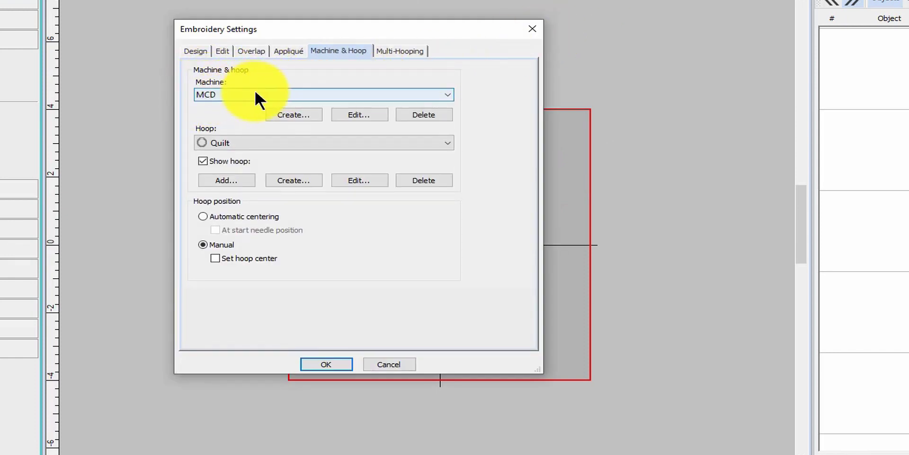
# Step: Browse the machine list, leave MCD selected, and start adding a new machine
pyautogui.click(267, 91)
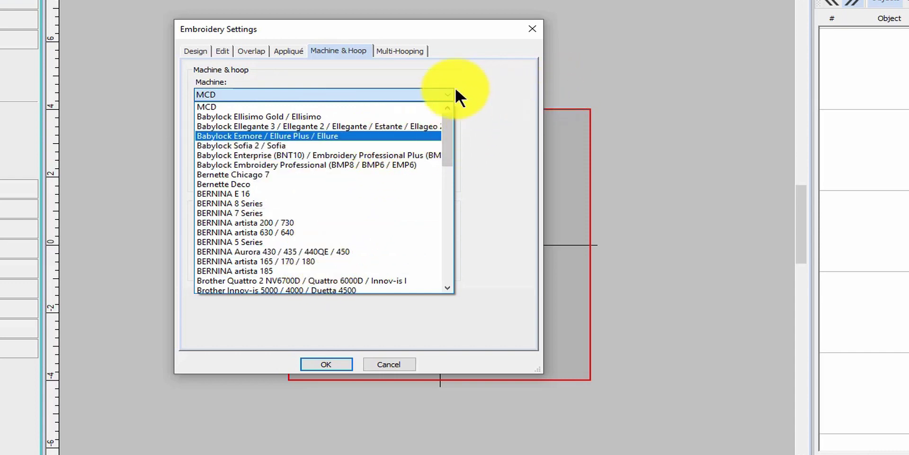
pyautogui.click(352, 79)
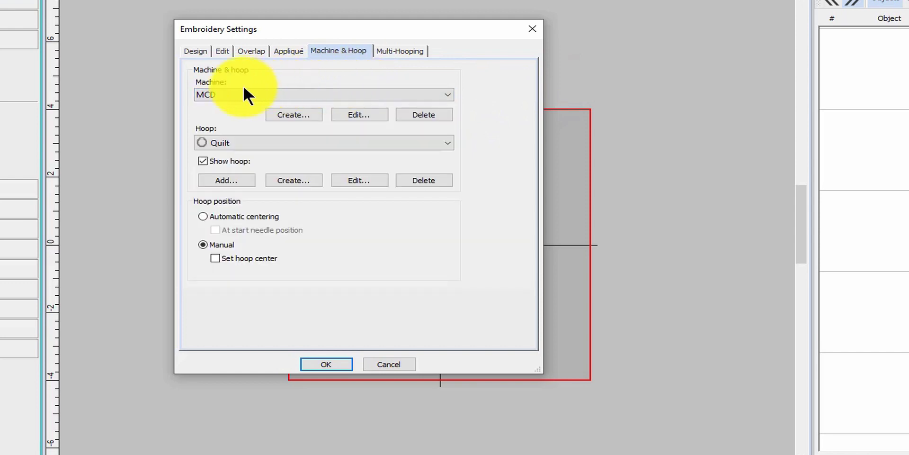
pyautogui.click(291, 114)
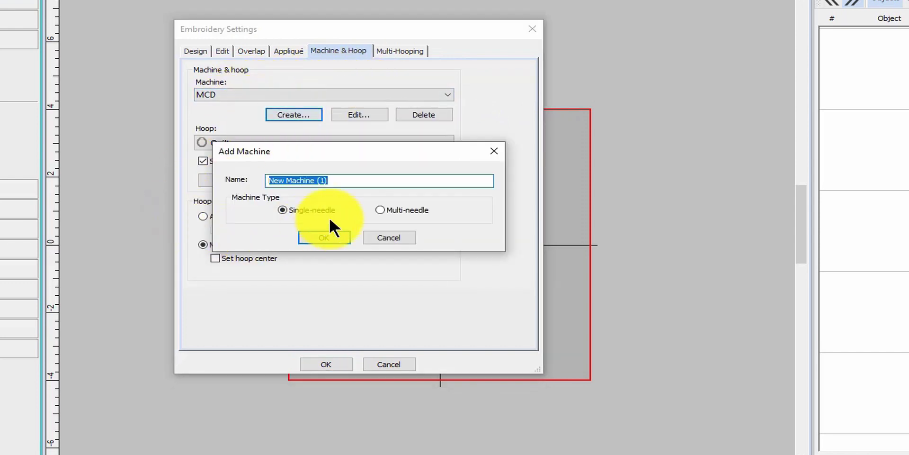
# Step: Name the new single-needle machine McDreamy and confirm it as the selected machine
pyautogui.press('BackSpace')
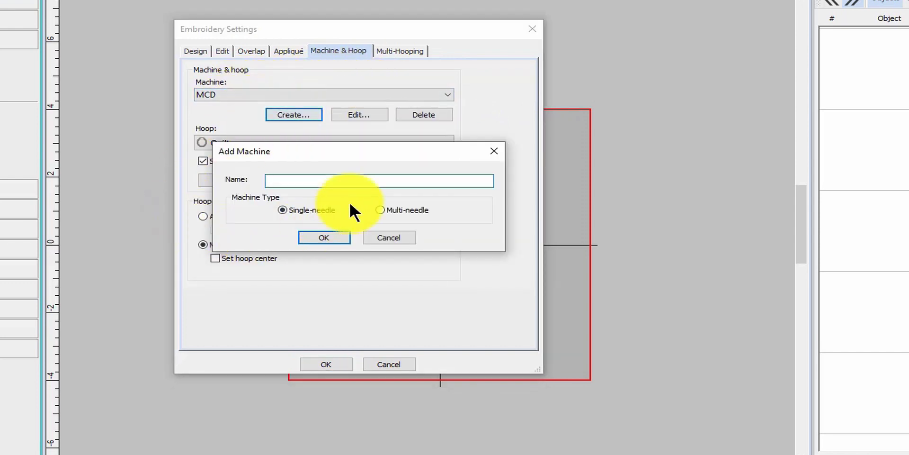
pyautogui.write('McDreamy')
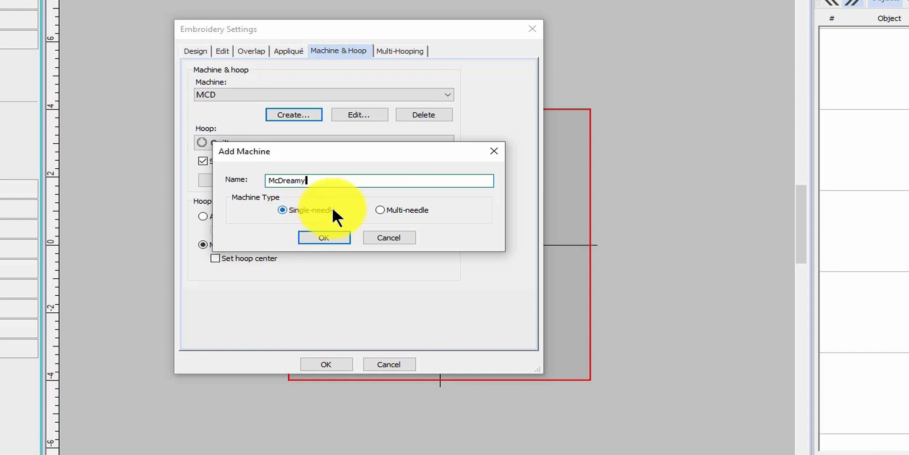
pyautogui.click(335, 237)
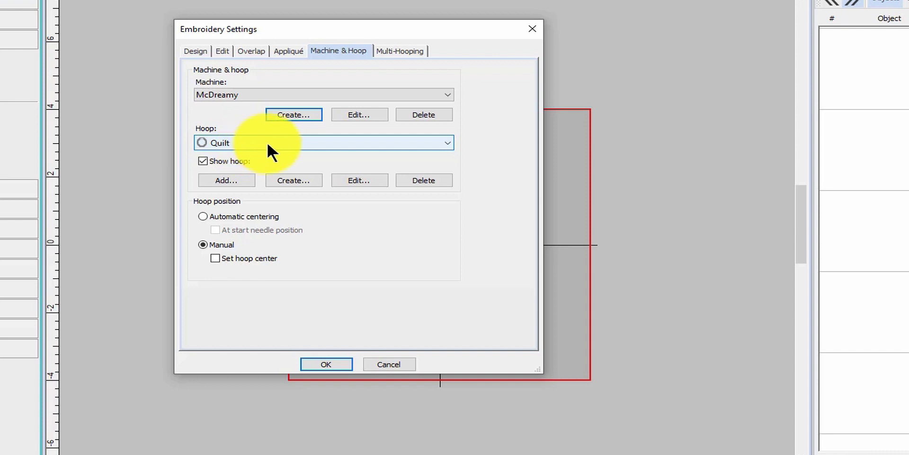
pyautogui.click(293, 180)
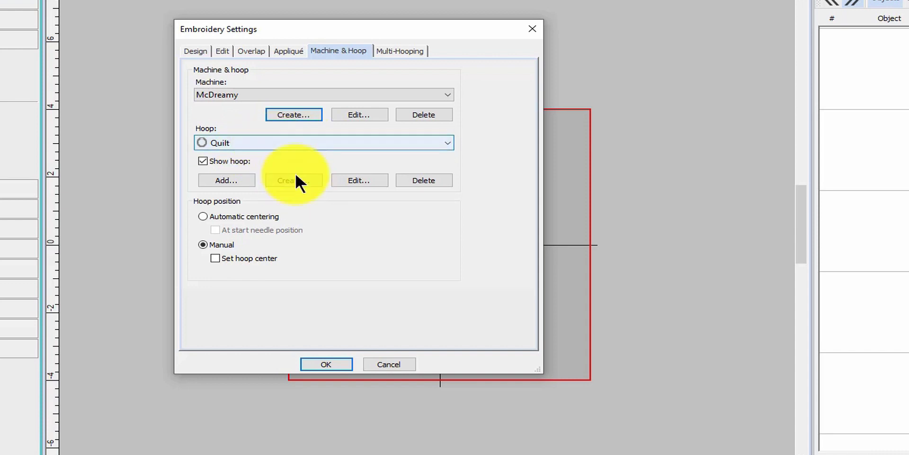
# Step: Create and save a round-rectangle hoop named 6x6, 6 inches wide and 6 inches high
pyautogui.click(297, 179)
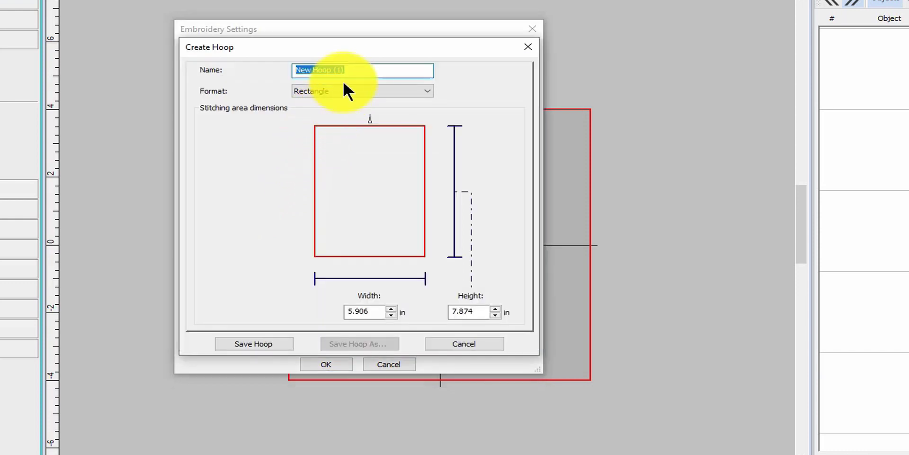
pyautogui.moveTo(355, 71); pyautogui.dragTo(247, 60)
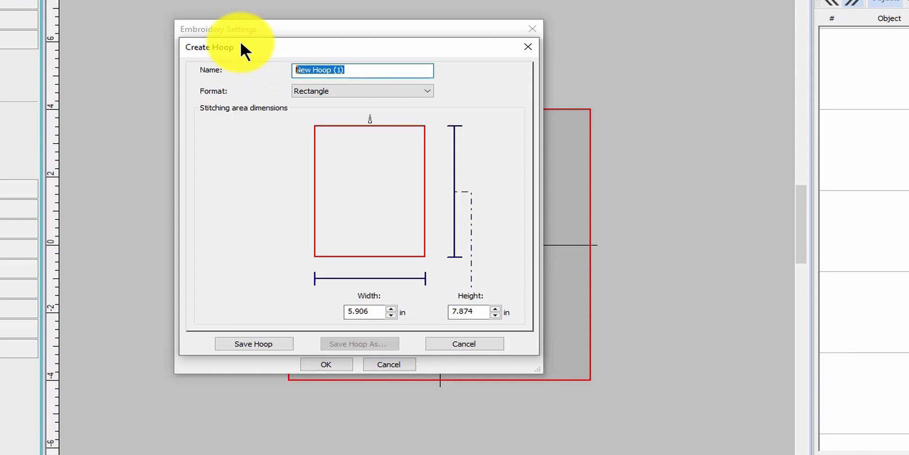
pyautogui.write('6x6')
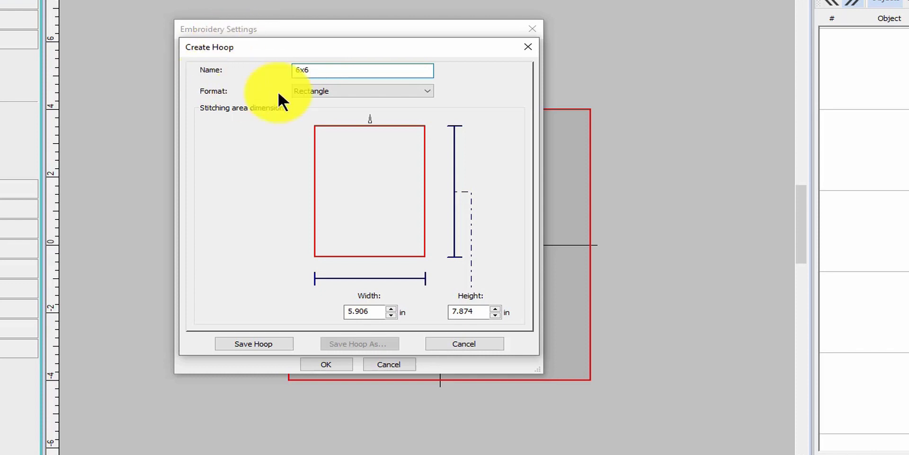
pyautogui.click(363, 88)
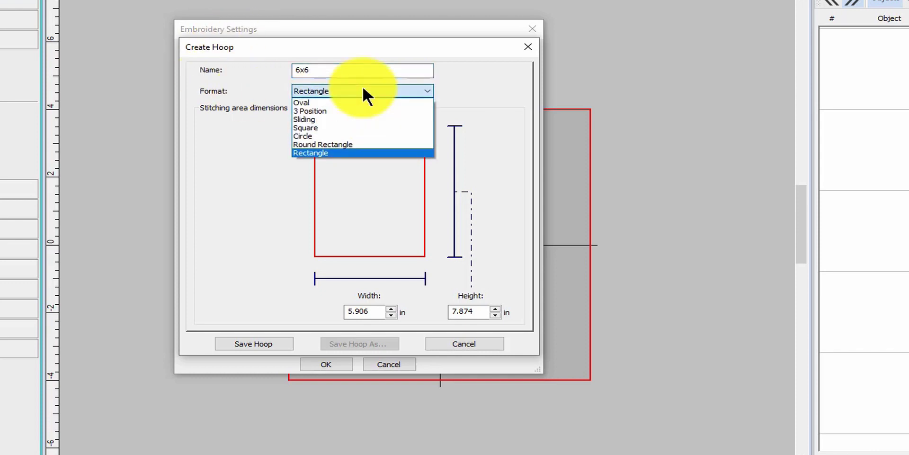
pyautogui.click(334, 144)
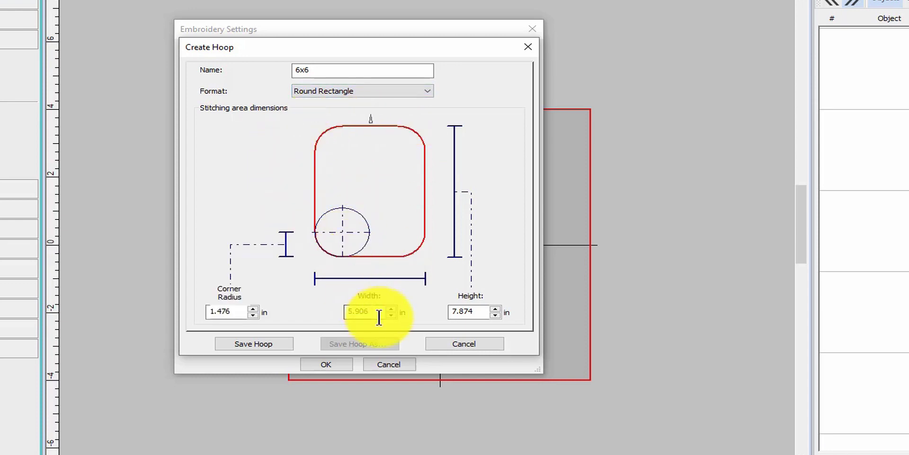
pyautogui.moveTo(374, 311); pyautogui.dragTo(305, 312)
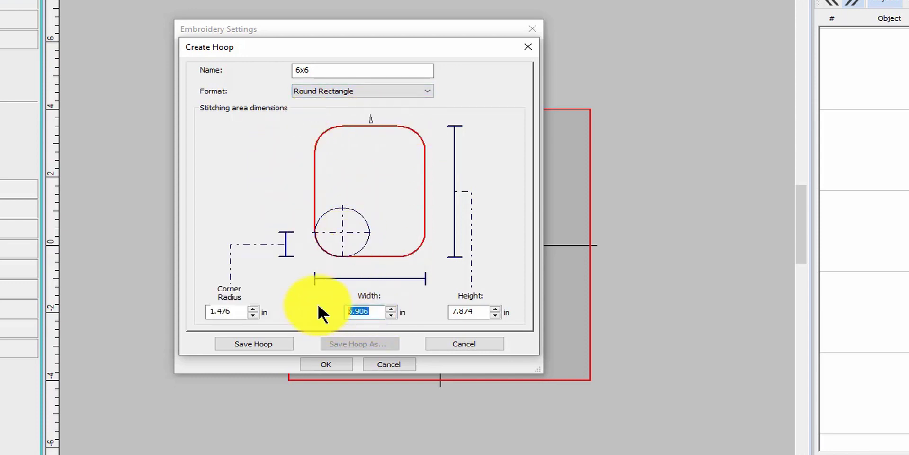
pyautogui.write('6')
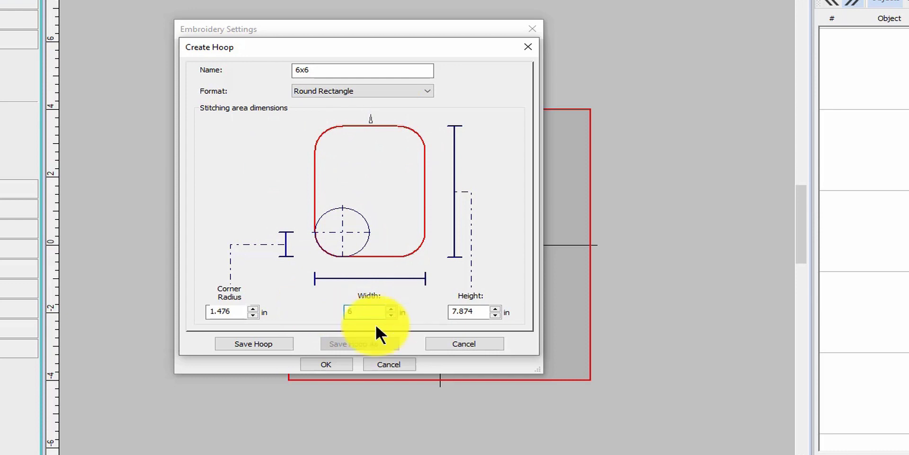
pyautogui.moveTo(482, 311); pyautogui.dragTo(435, 315)
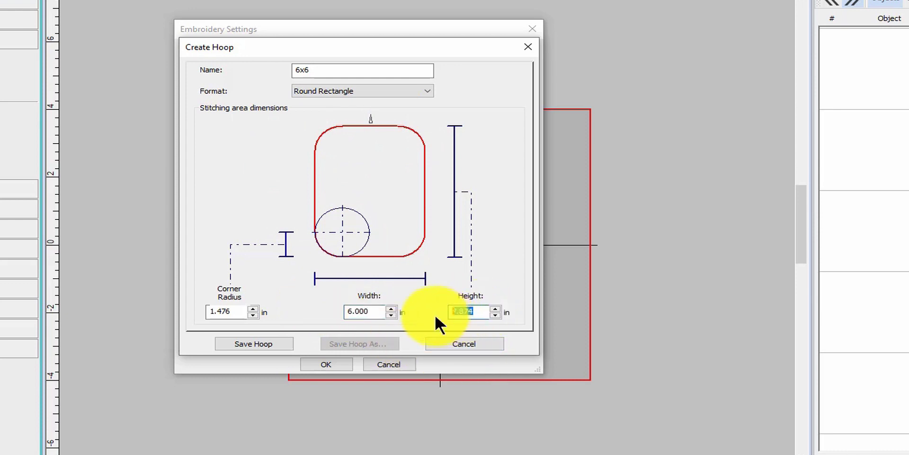
pyautogui.write('6')
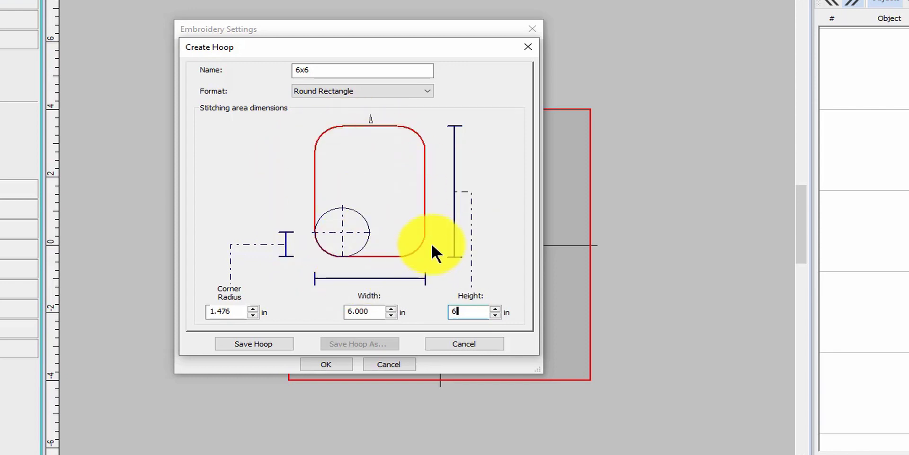
pyautogui.click(271, 339)
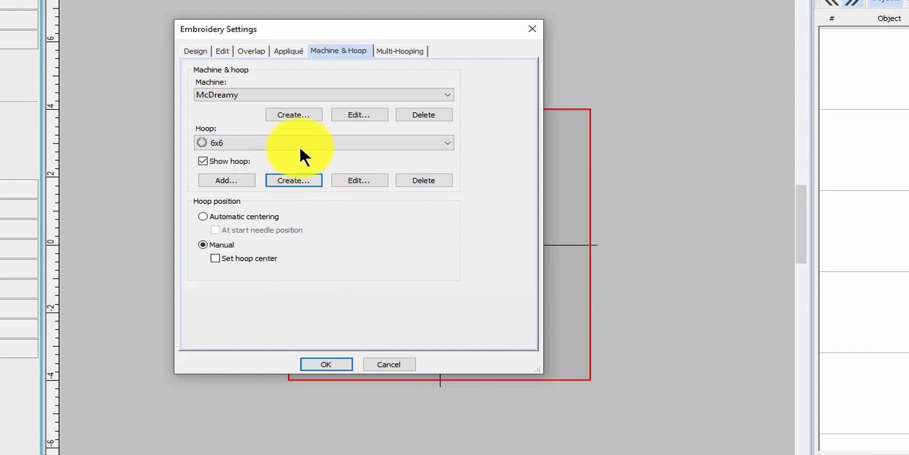
# Step: Keep 6x6 as the hoop and apply the settings to Design1
pyautogui.click(302, 144)
pyautogui.click(303, 147)
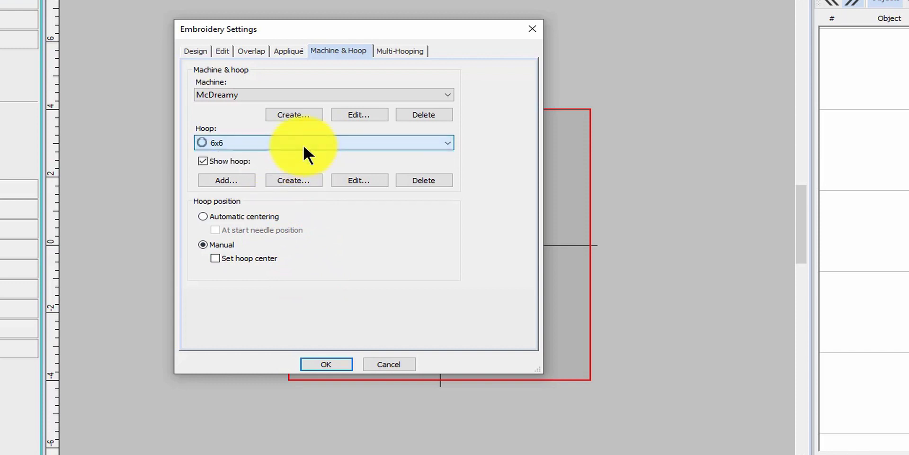
pyautogui.click(262, 146)
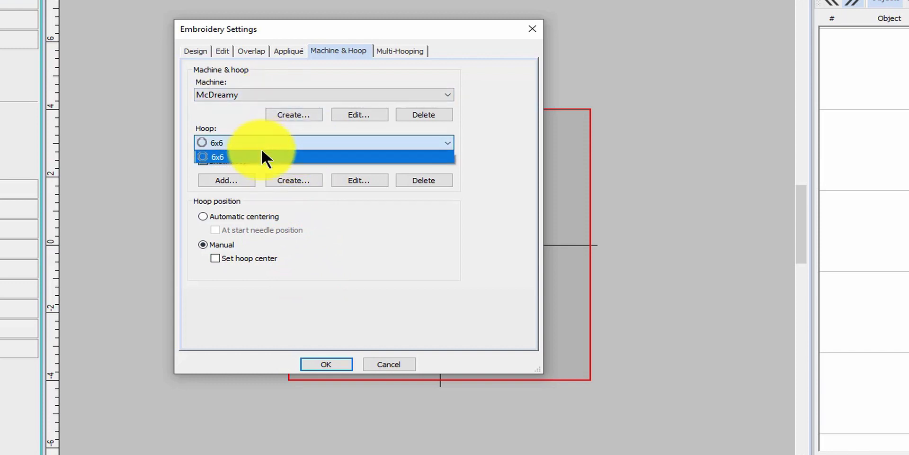
pyautogui.click(268, 276)
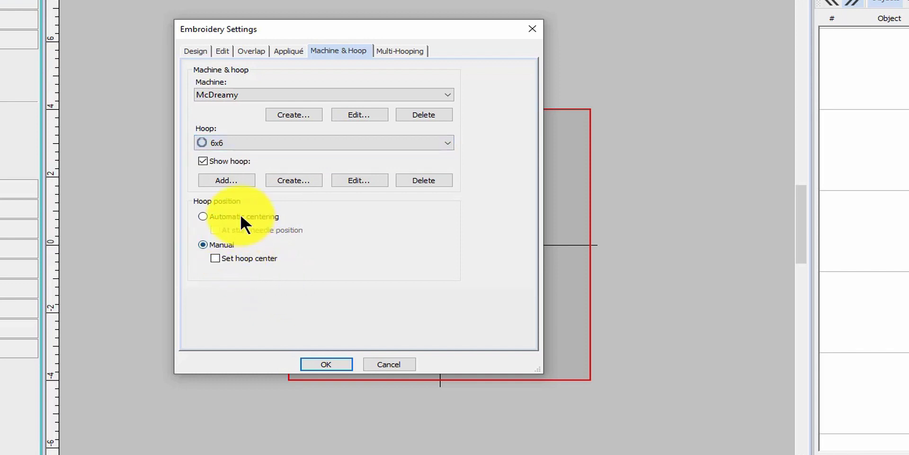
pyautogui.click(326, 364)
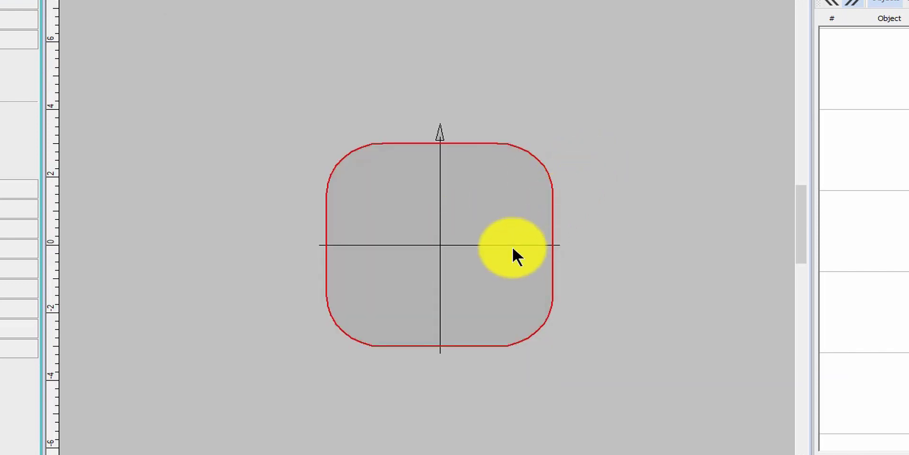
# Step: Zoom in on the canvas and toggle the template grid on and off
pyautogui.scroll(1, 503, 247)
pyautogui.scroll(1, 351, 218)
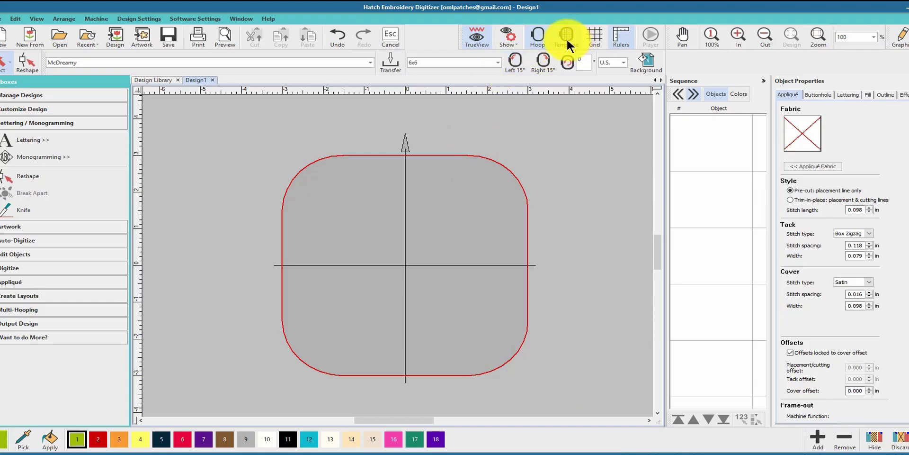
pyautogui.click(566, 38)
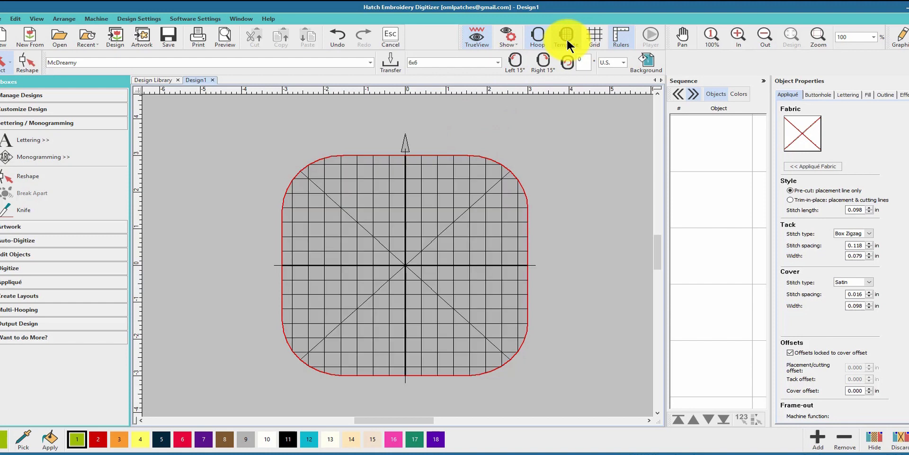
pyautogui.click(567, 37)
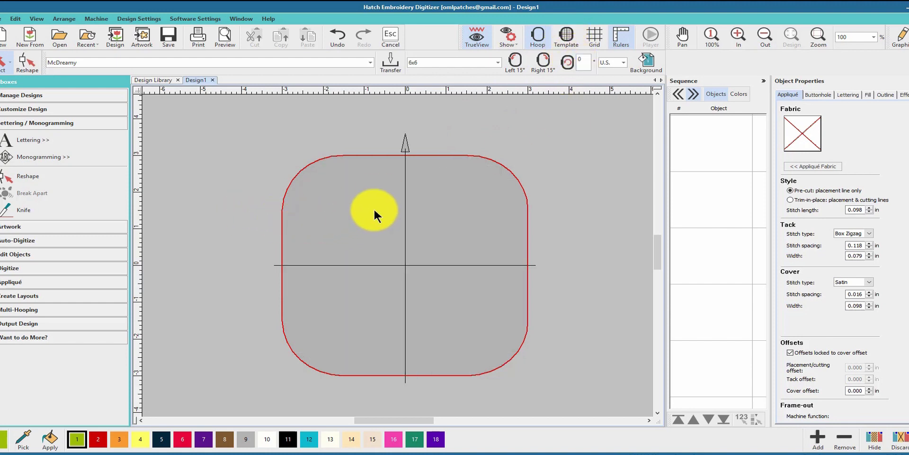
pyautogui.click(207, 18)
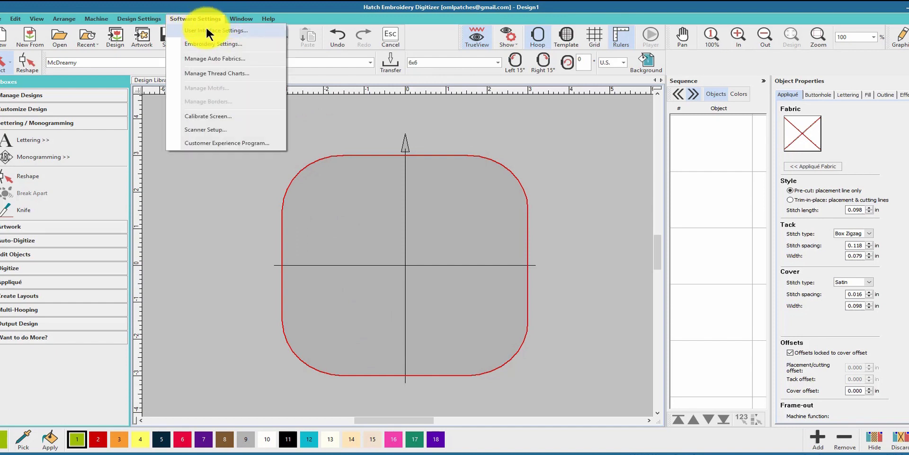
# Step: Open User Interface Settings on the Grid tab: grid off, rulers and guides shown
pyautogui.click(207, 30)
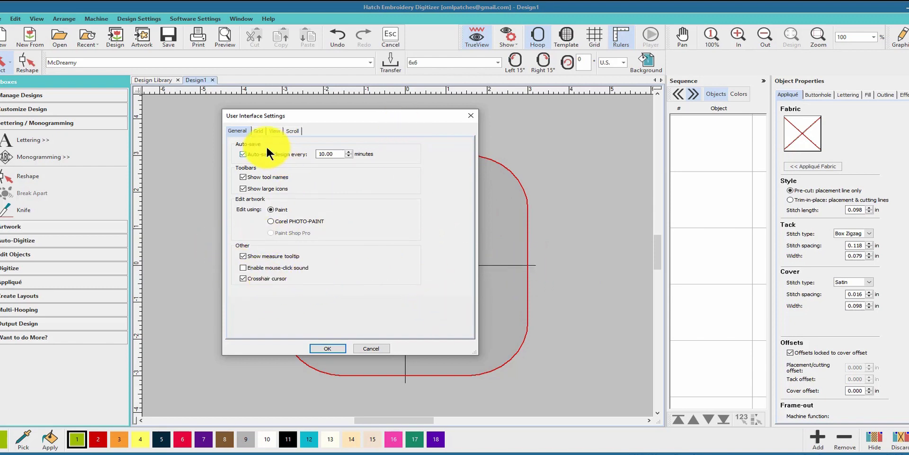
pyautogui.click(259, 128)
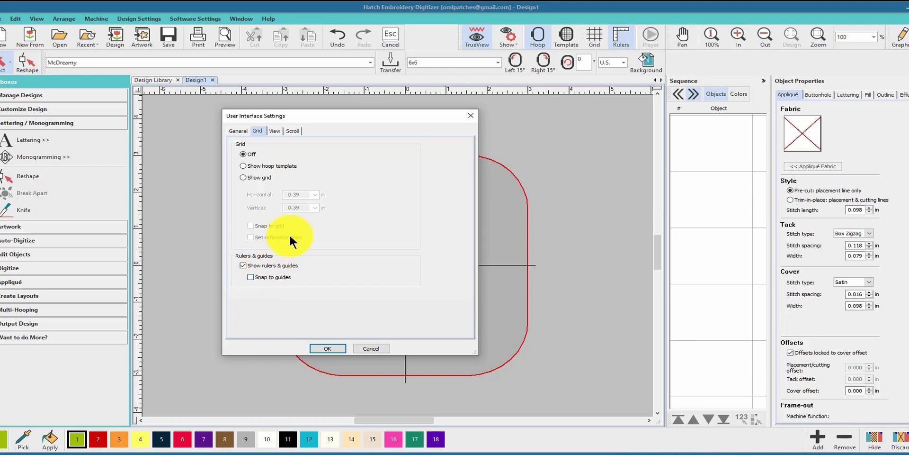
# Step: Look through the View and Scroll options, then move on to background and display colours
pyautogui.click(277, 130)
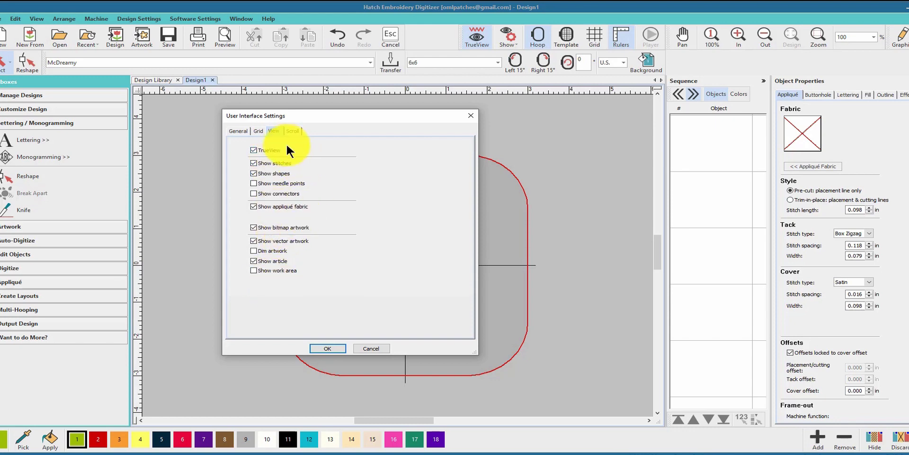
pyautogui.click(292, 128)
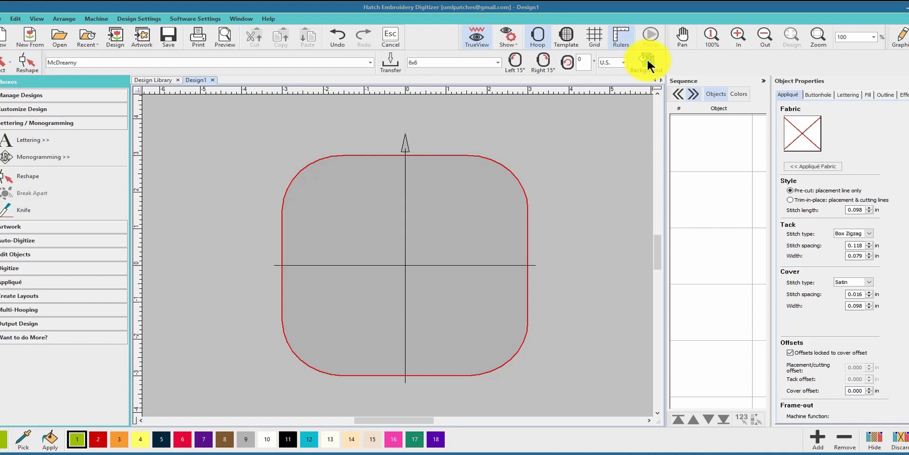
pyautogui.click(647, 58)
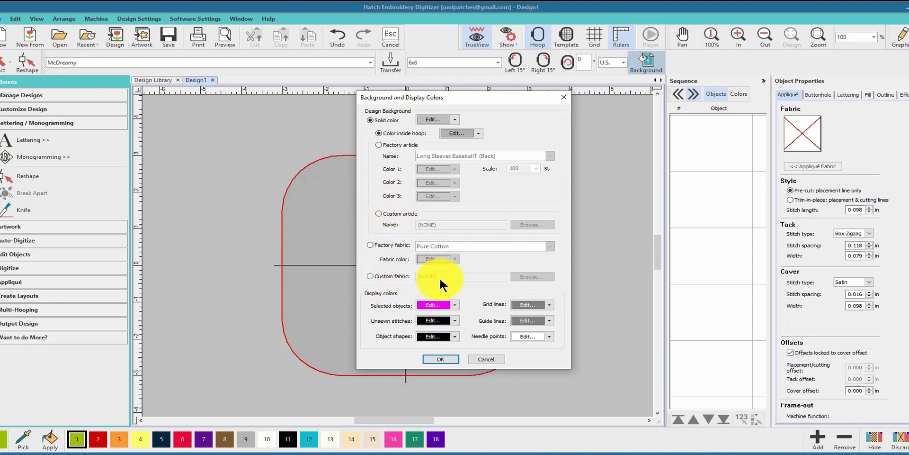
# Step: Try Custom fabric as the design background, then revert to Solid color
pyautogui.click(388, 272)
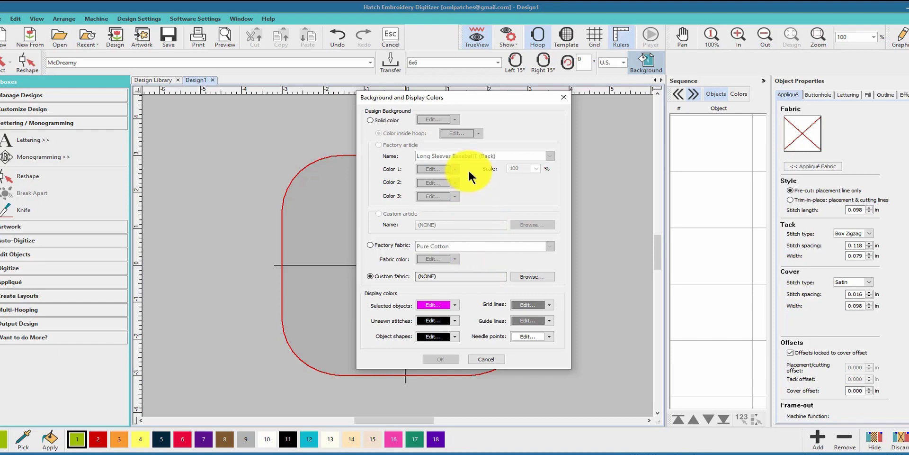
pyautogui.click(384, 120)
# Step: Pick light pink (Red 255, Green 204, Blue 255) from More Colors as the solid background
pyautogui.click(454, 119)
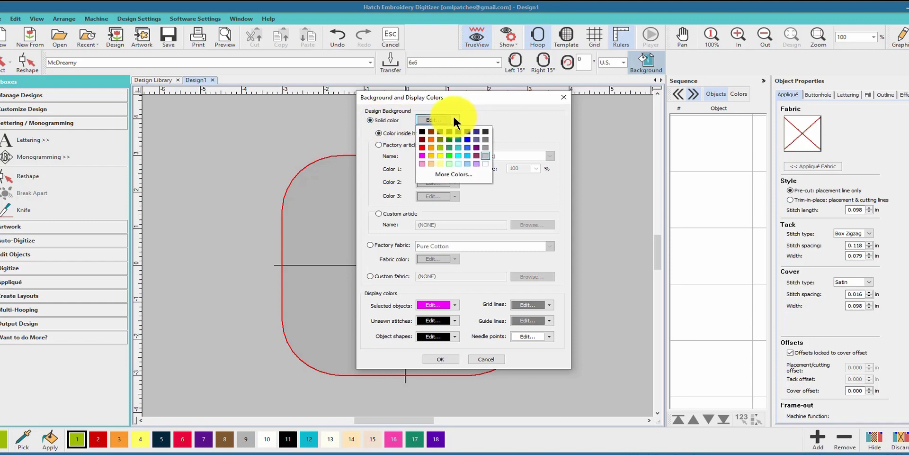
pyautogui.click(442, 171)
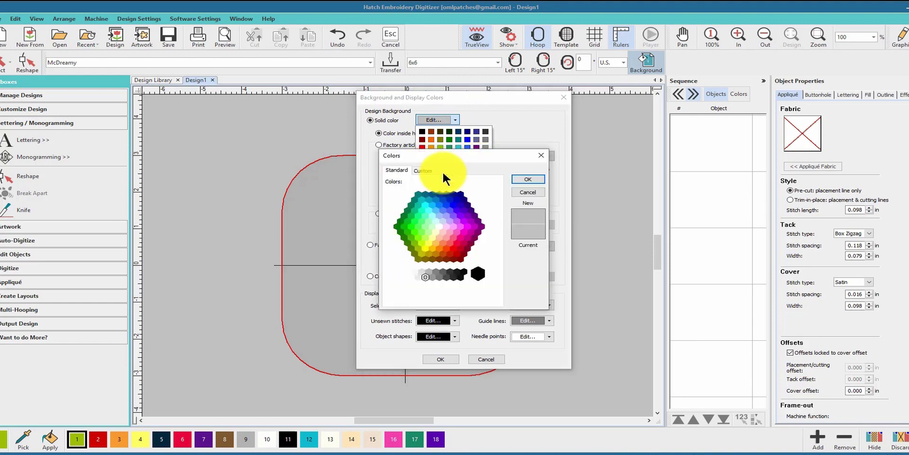
pyautogui.click(446, 225)
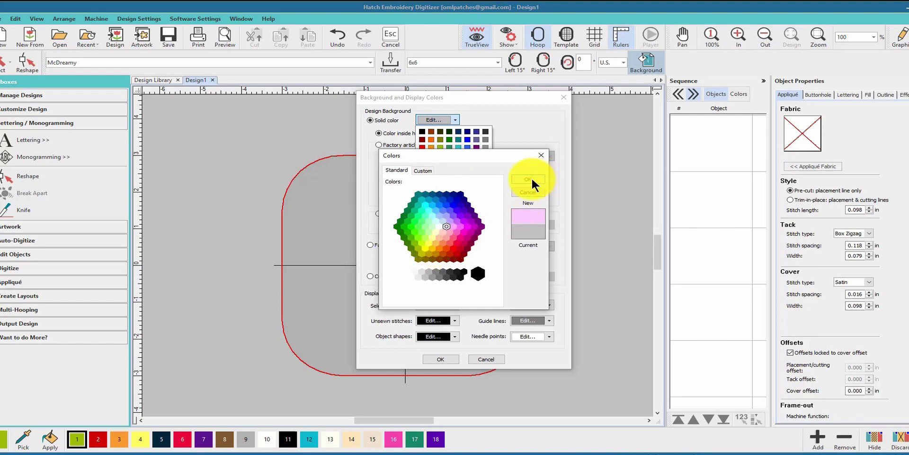
pyautogui.click(423, 171)
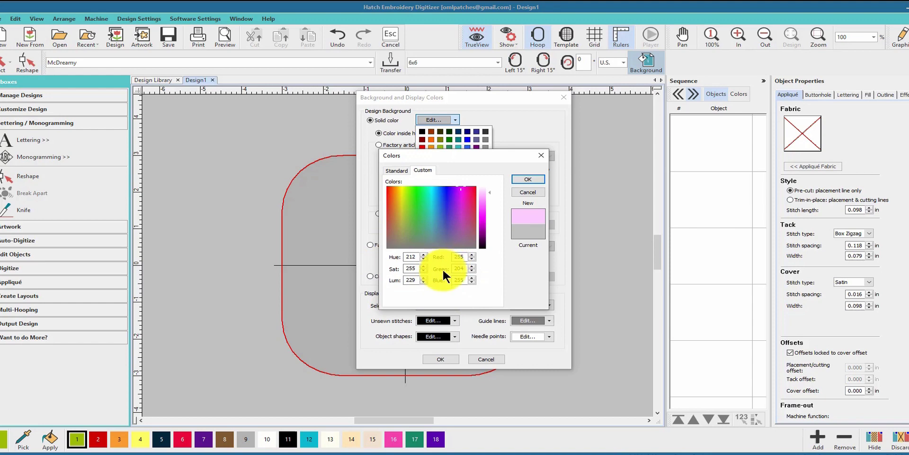
pyautogui.click(528, 178)
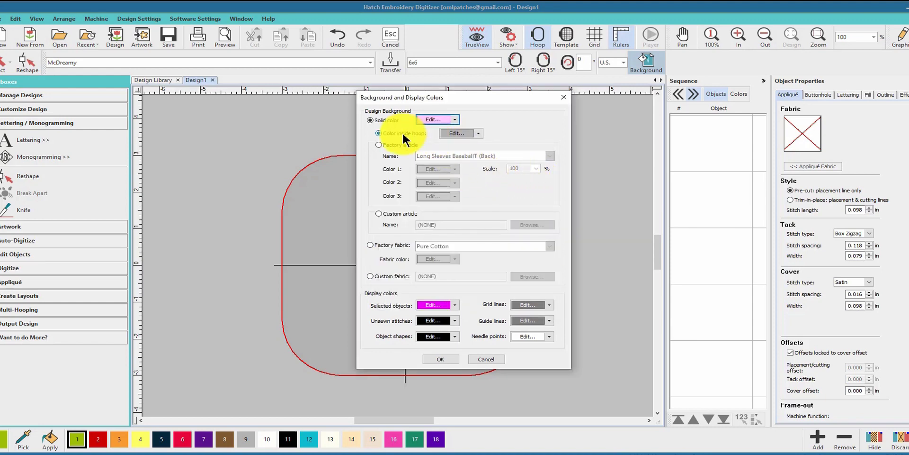
# Step: Set the colour inside the hoop to magenta and apply it to the canvas
pyautogui.click(479, 133)
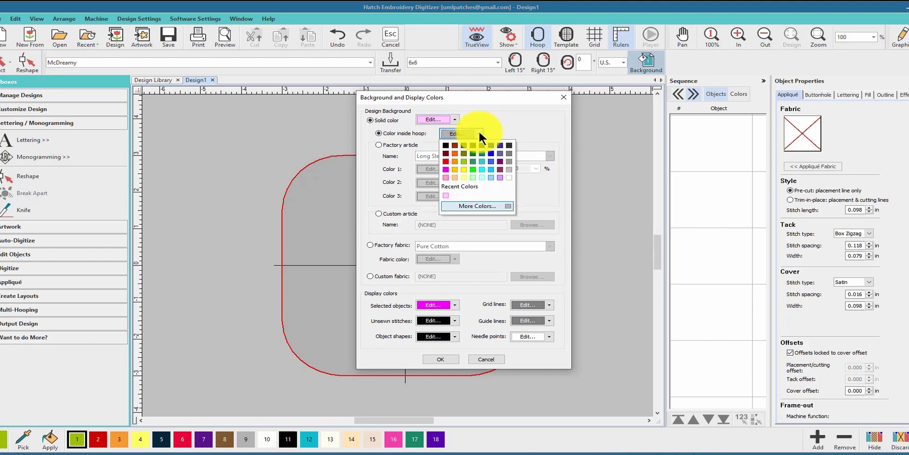
pyautogui.click(446, 159)
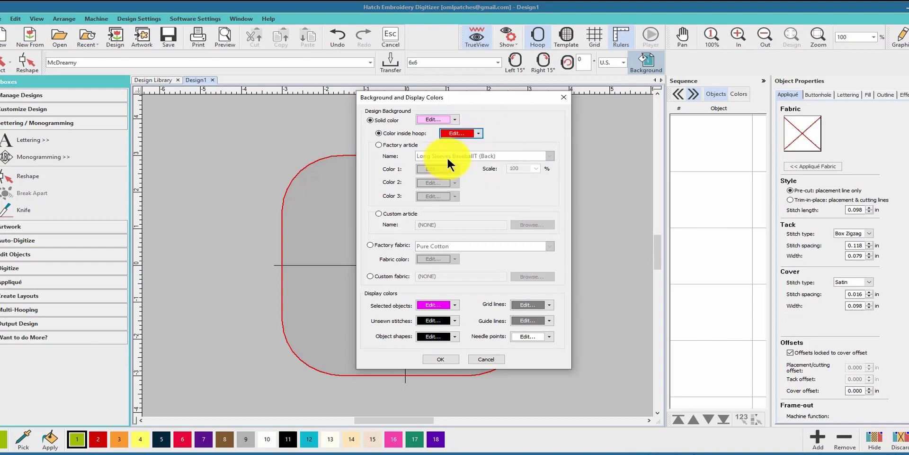
pyautogui.click(476, 135)
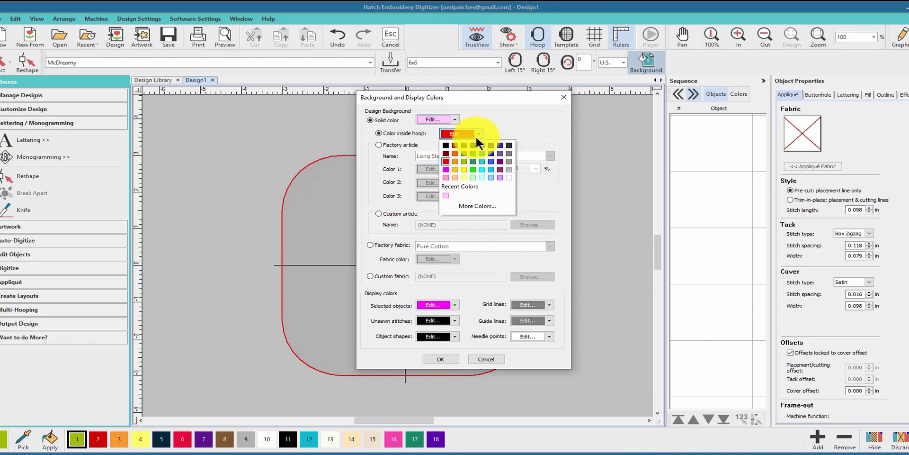
pyautogui.click(446, 169)
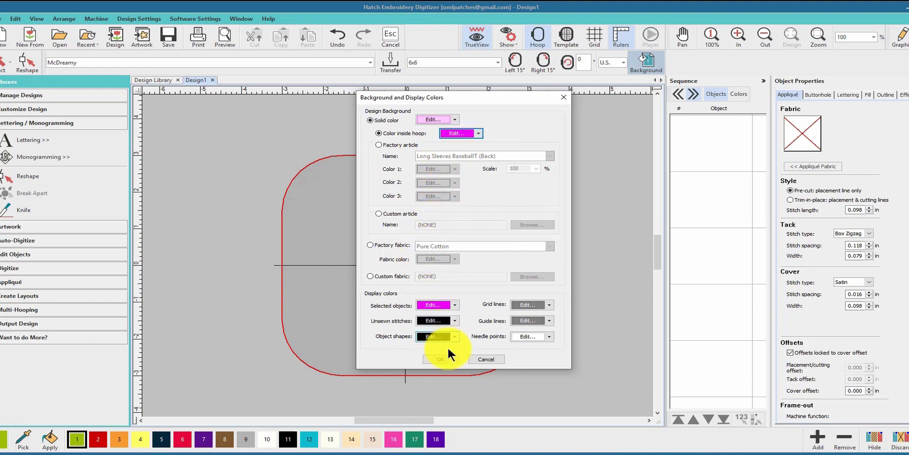
pyautogui.click(441, 359)
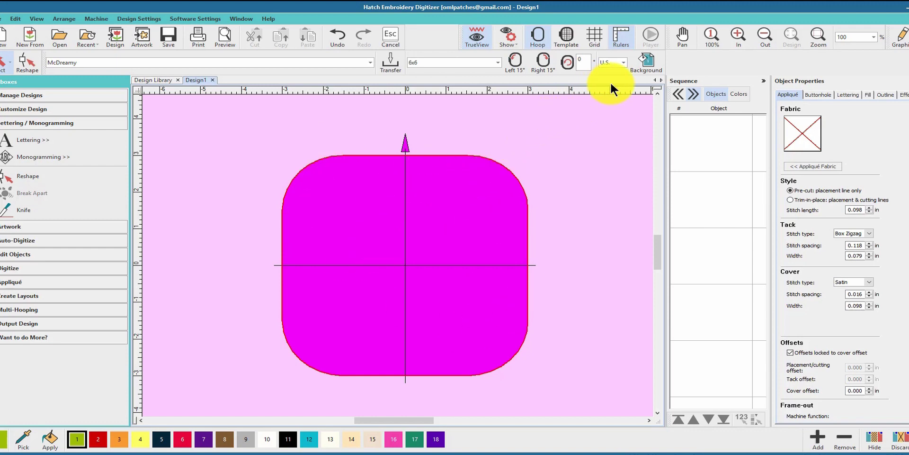
pyautogui.click(644, 63)
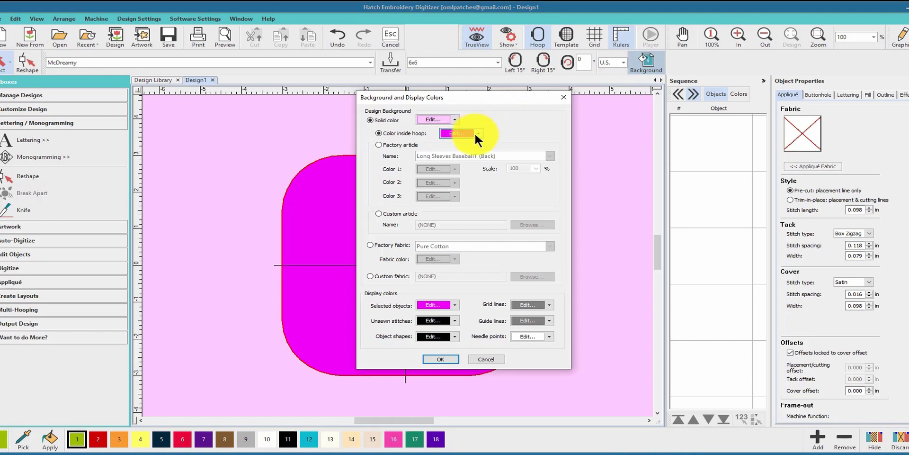
# Step: Try the Custom article background, then return to Color inside hoop and set it to white
pyautogui.click(392, 214)
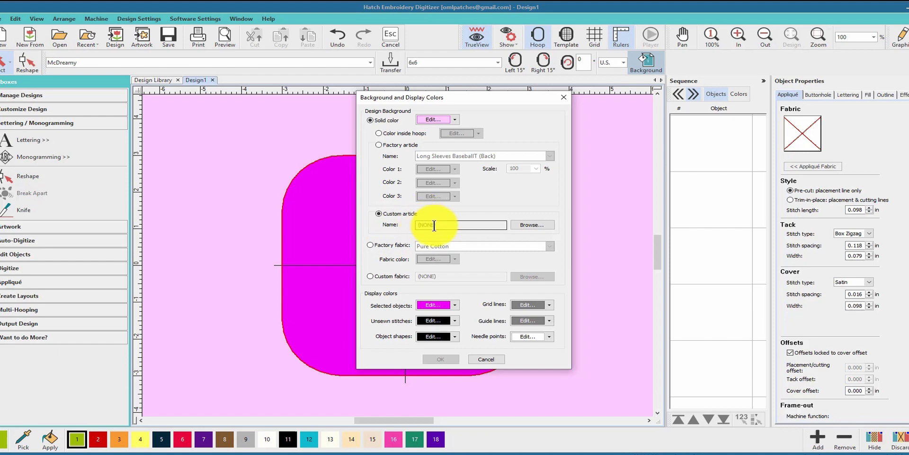
pyautogui.click(400, 214)
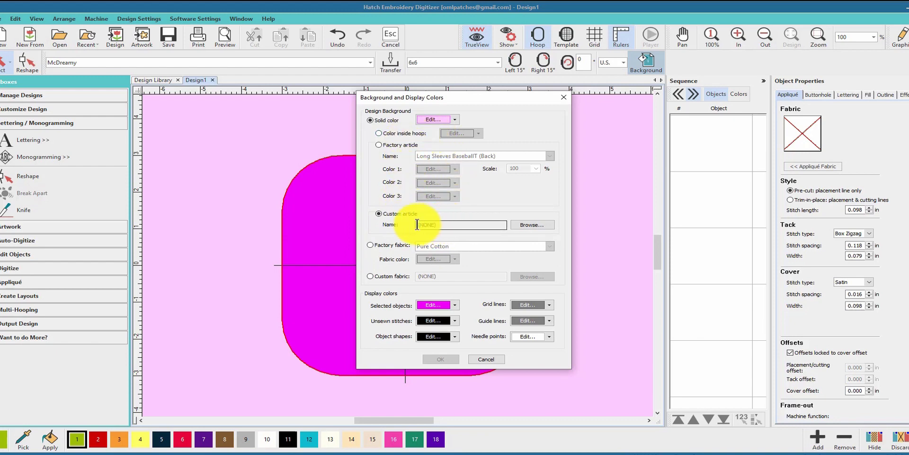
pyautogui.click(393, 131)
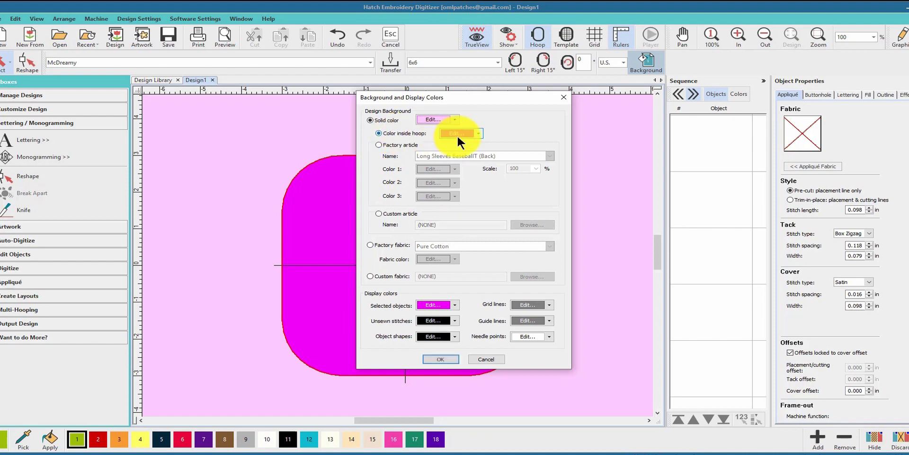
pyautogui.click(477, 133)
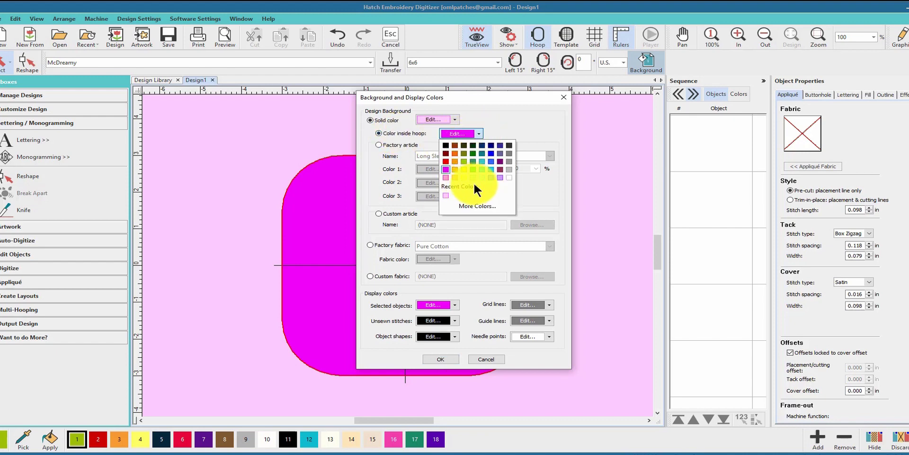
pyautogui.click(507, 176)
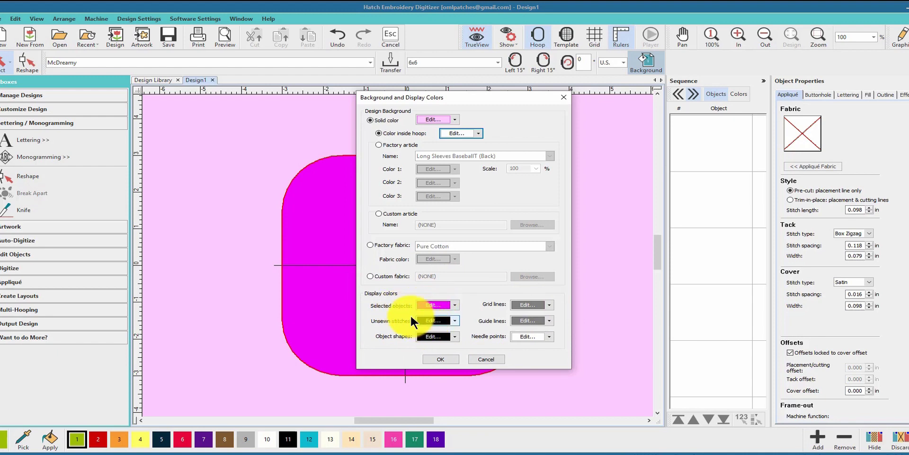
# Step: Set unsewn stitches to red and apply the Background and Display Colors settings
pyautogui.click(453, 320)
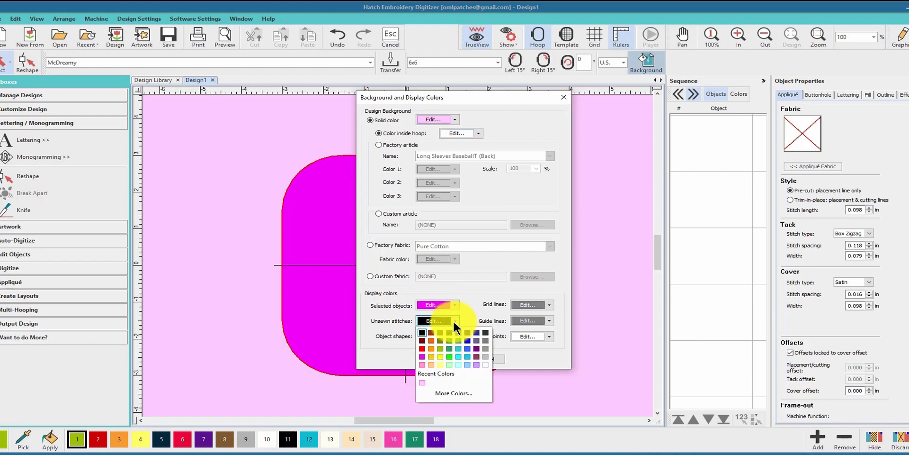
pyautogui.click(425, 346)
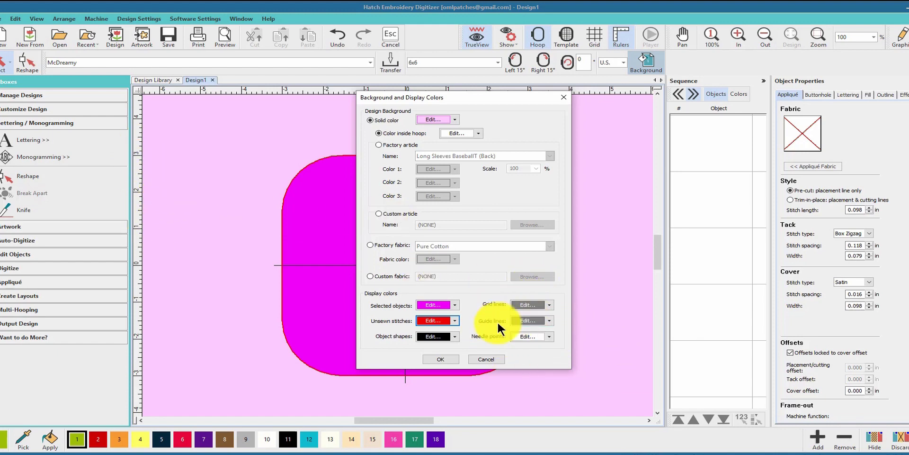
pyautogui.click(439, 358)
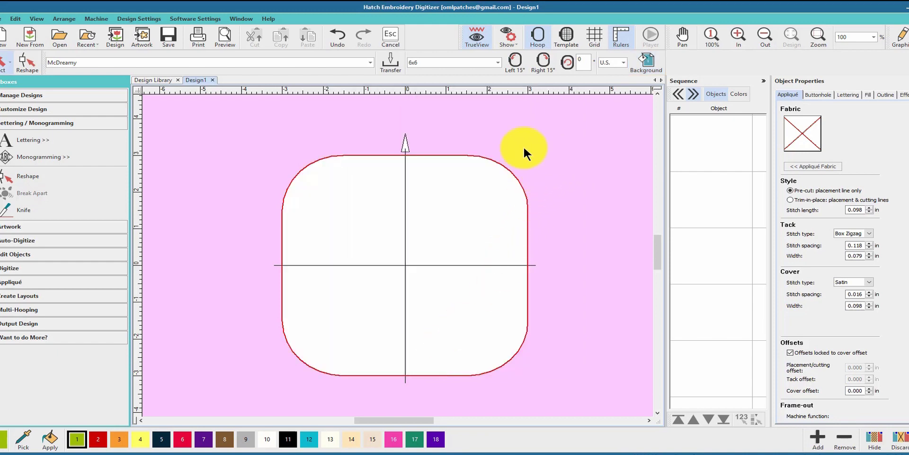